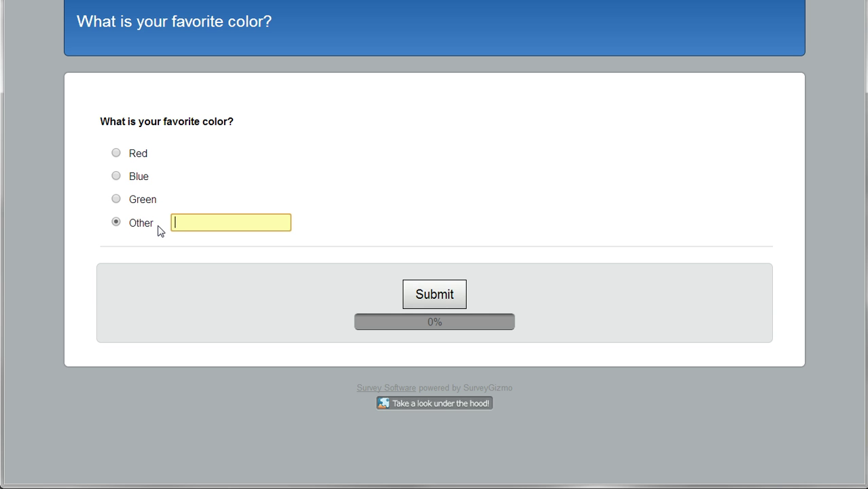
- Enter Magenta as the Other answer to the favorite color question
type("Magenta")
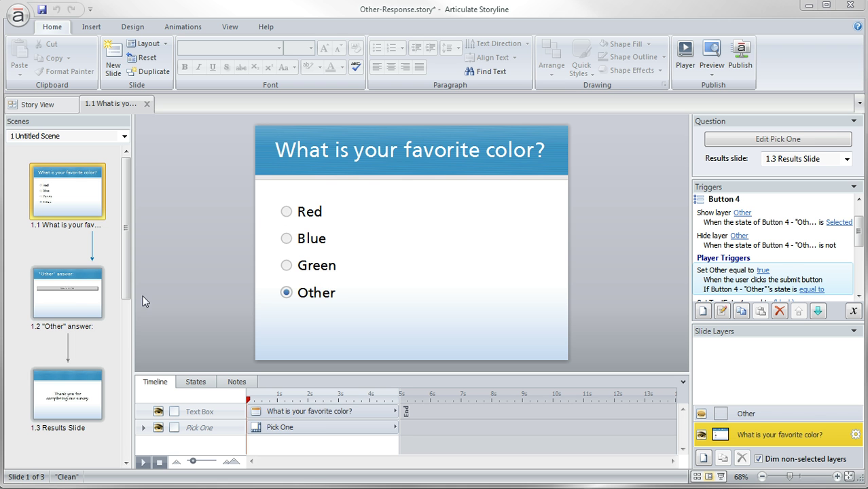
- Switch to Articulate Storyline and review the favorite color question, the "Other" answer slide and the Results Slide
left_click(79, 309)
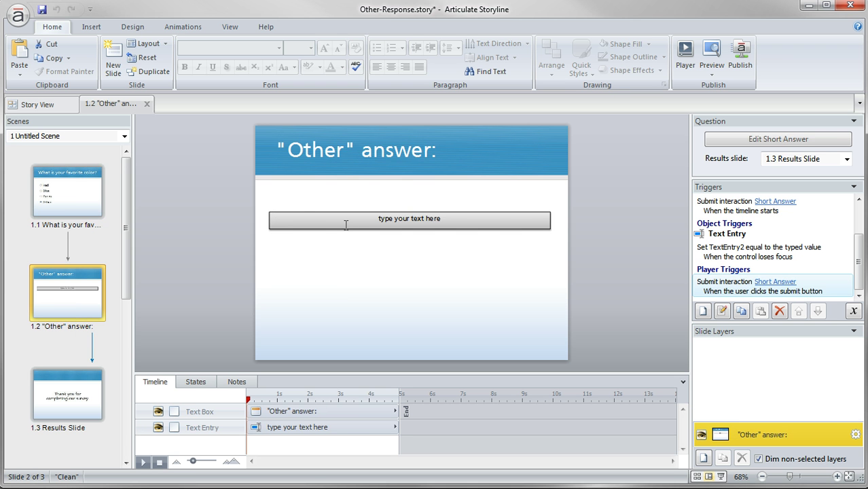
left_click(64, 208)
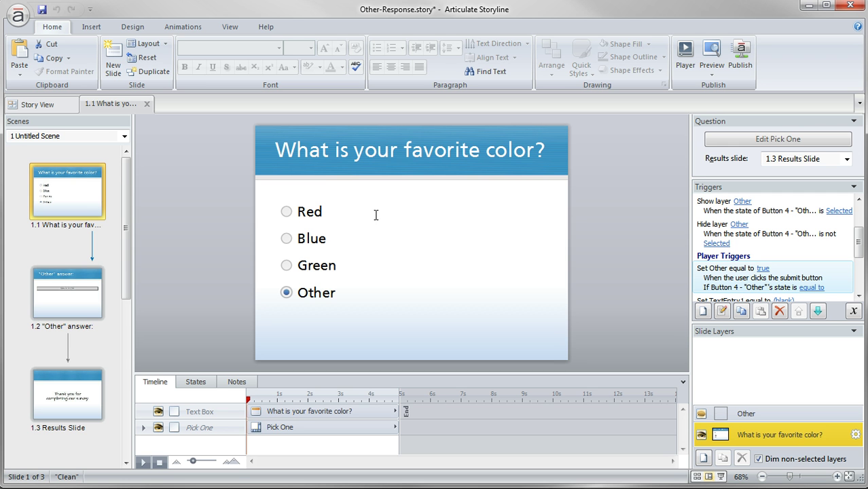
left_click(78, 308)
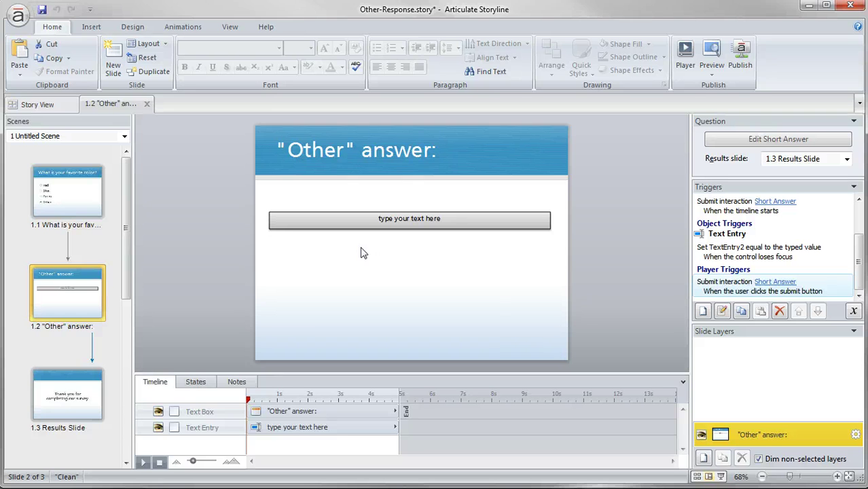
left_click(94, 197)
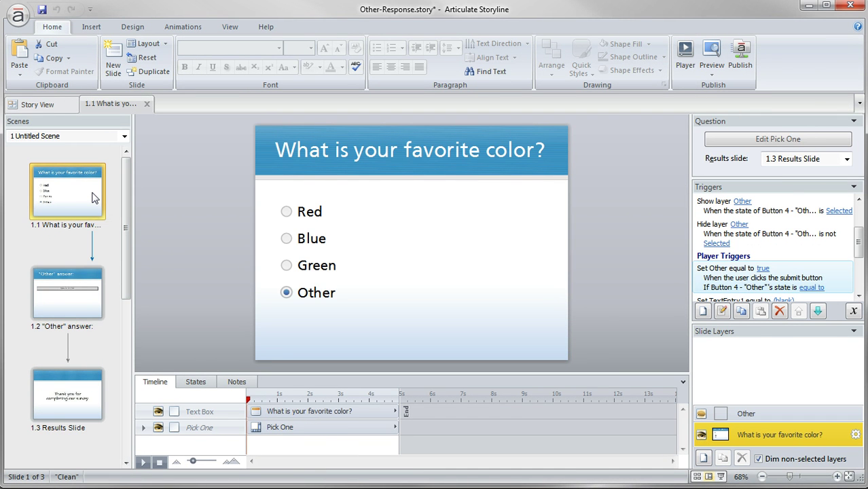
left_click(88, 306)
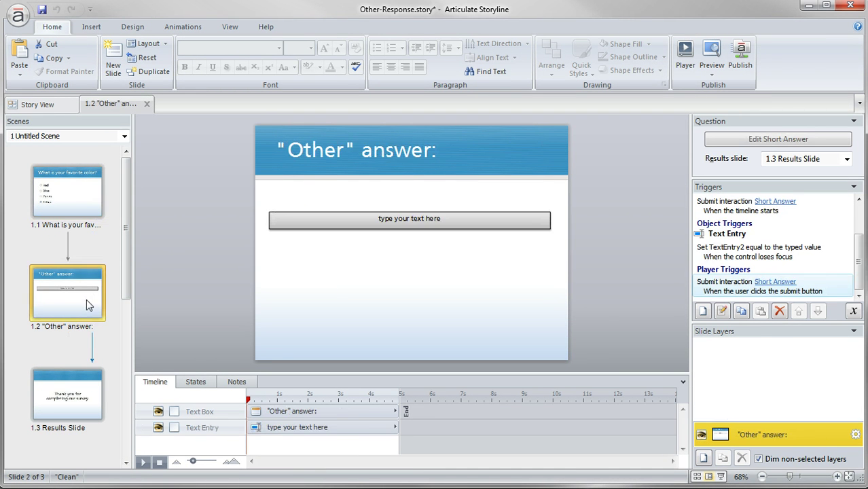
left_click(79, 385)
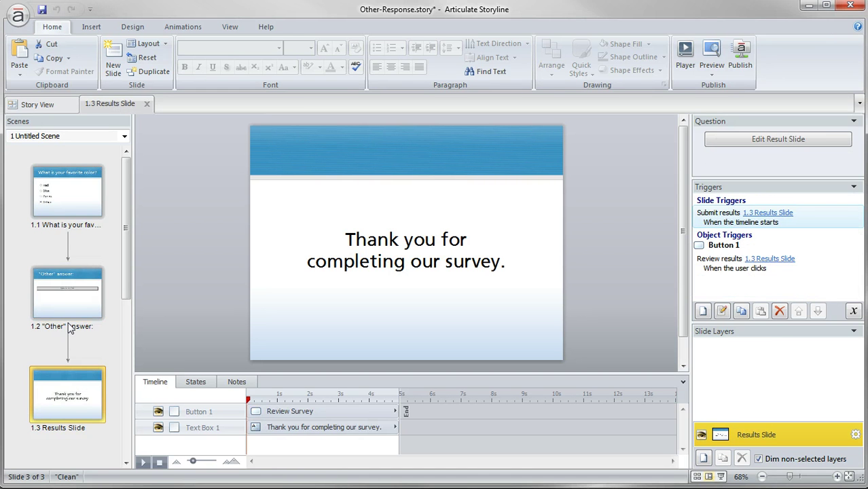
left_click(75, 205)
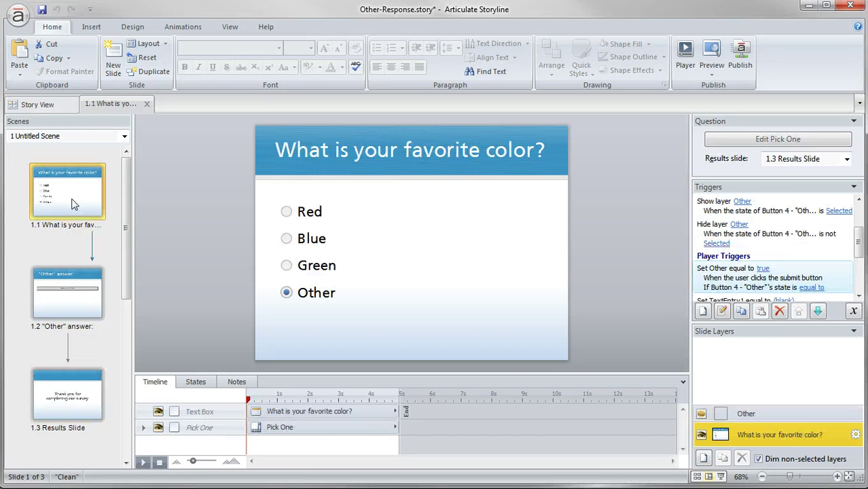
- Examine the text entry field on the Other layer and the base layer trigger that shows this layer for Button 4
left_click(777, 415)
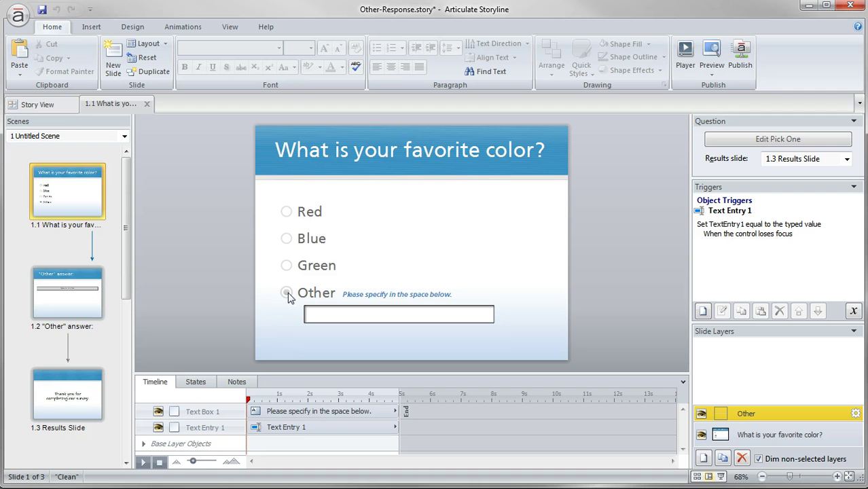
left_click(354, 309)
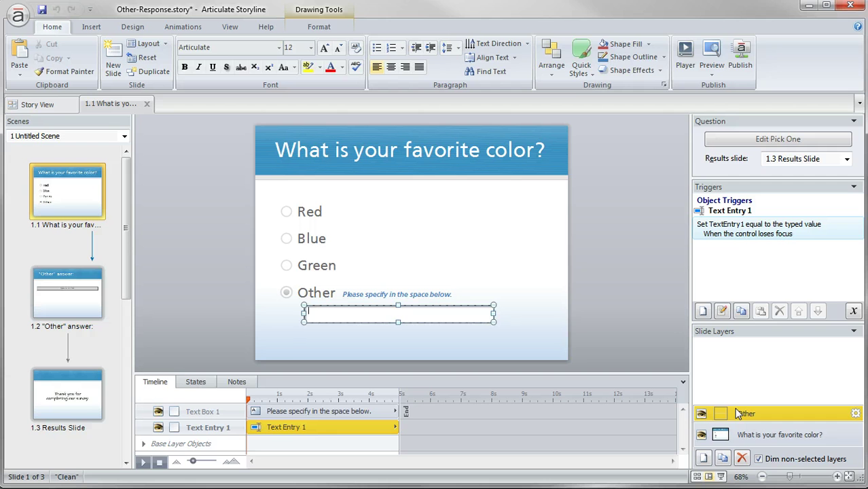
left_click(790, 436)
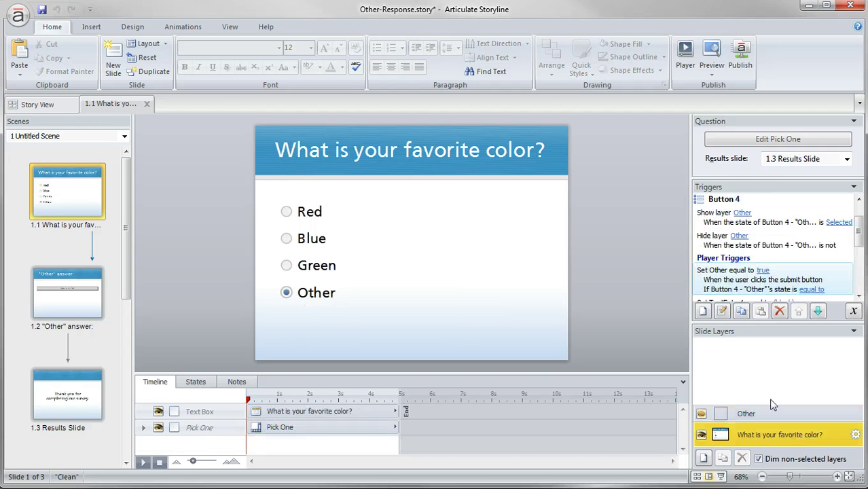
double_click(721, 217)
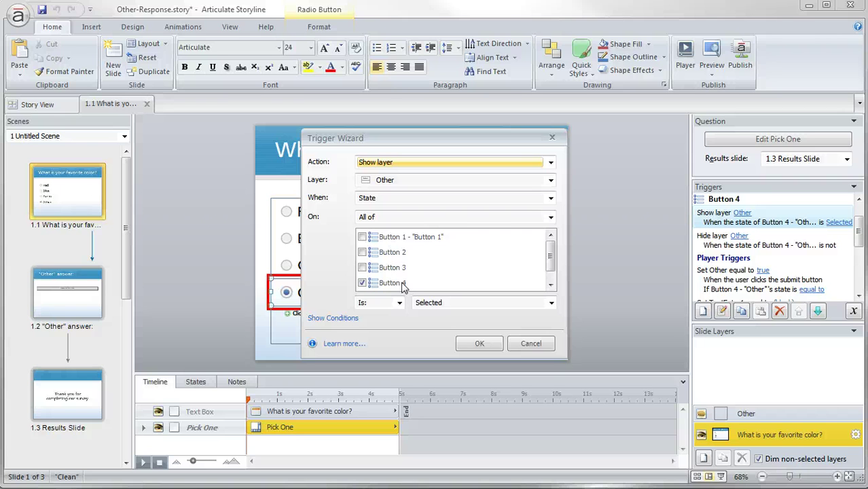
left_click(403, 284)
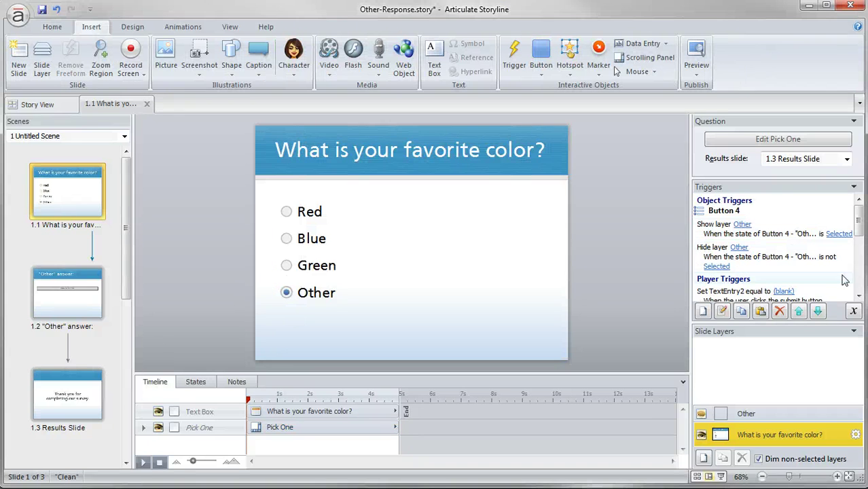
- Inspect the settings of the two submit-button triggers that adjust TextEntry2 on the favorite color slide, depending on the state of Button 4
scroll(856, 283, "down", 3)
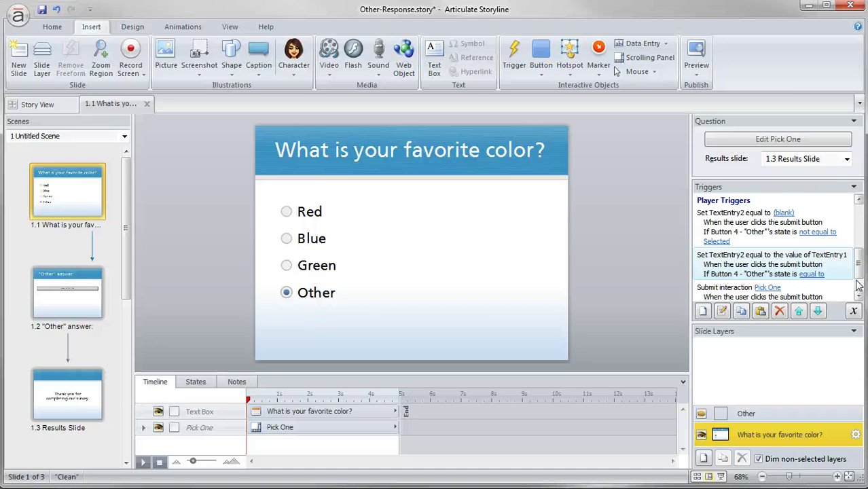
left_click(860, 291)
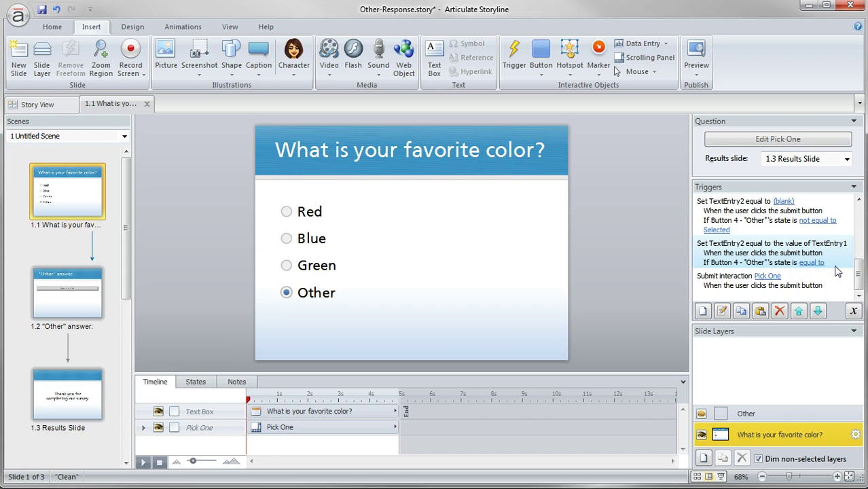
double_click(759, 224)
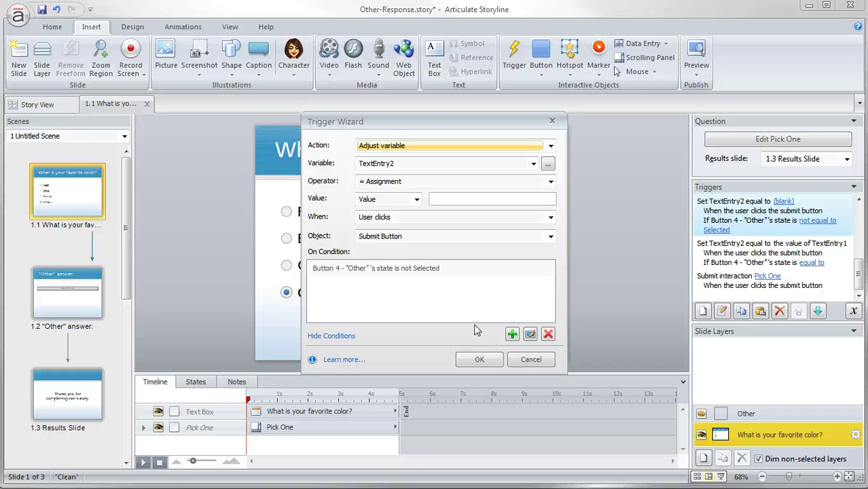
left_click(479, 359)
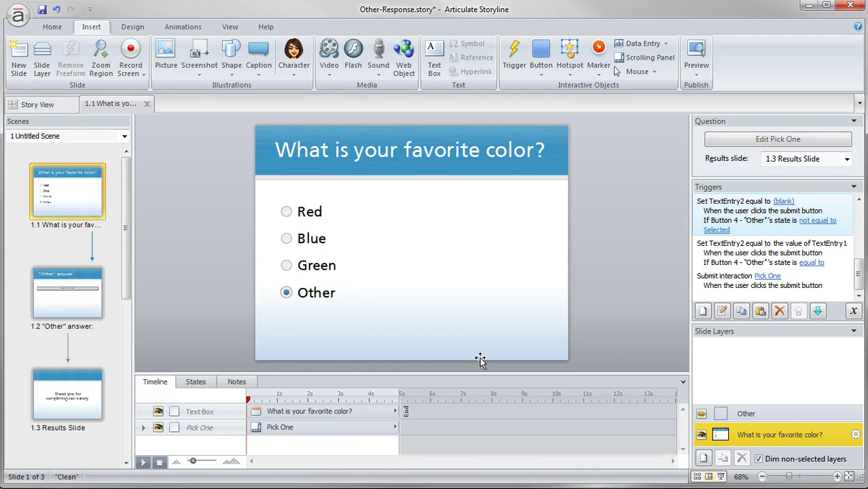
double_click(743, 258)
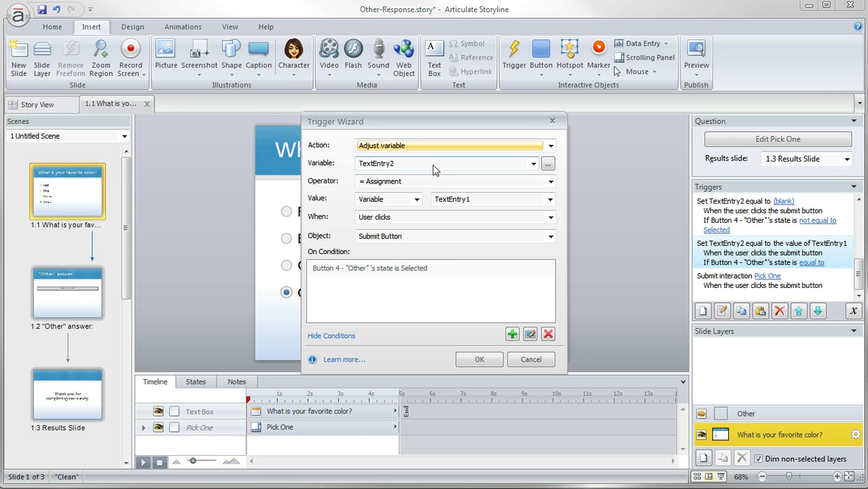
left_click(524, 357)
- Review the slide triggers on the "Other" answer slide, including the one that submits the Short Answer interaction when the timeline starts
left_click(81, 301)
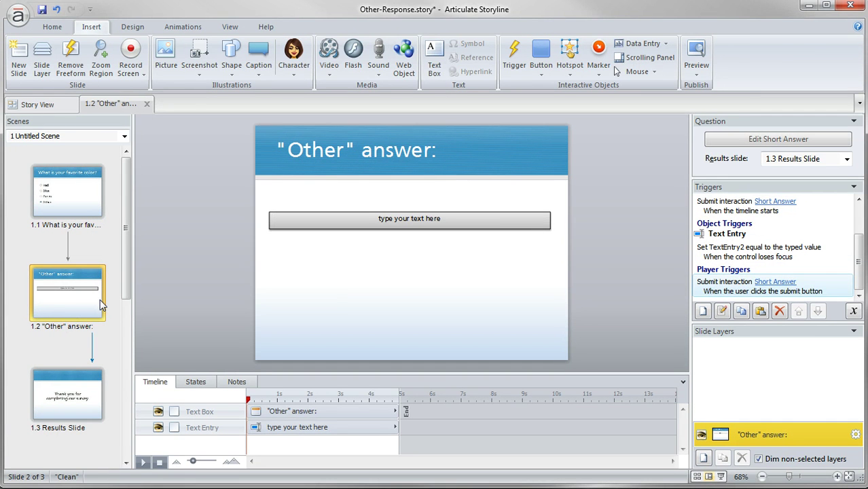
left_click(815, 212)
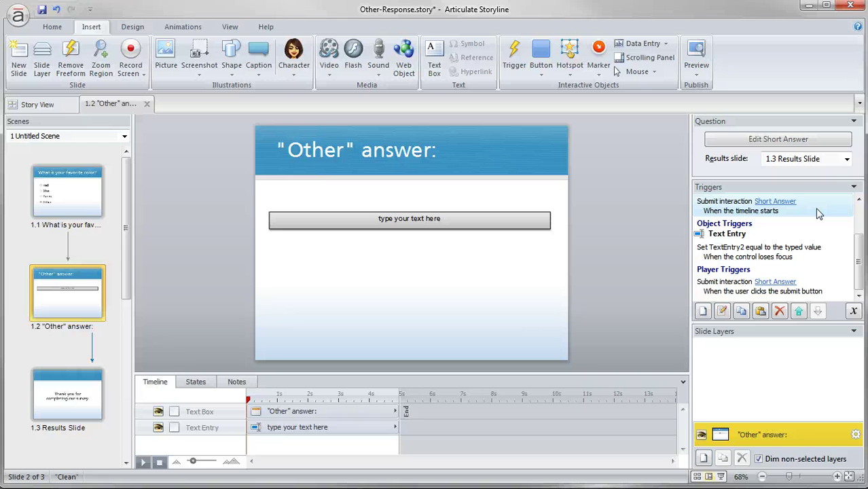
scroll(818, 214, "up", 3)
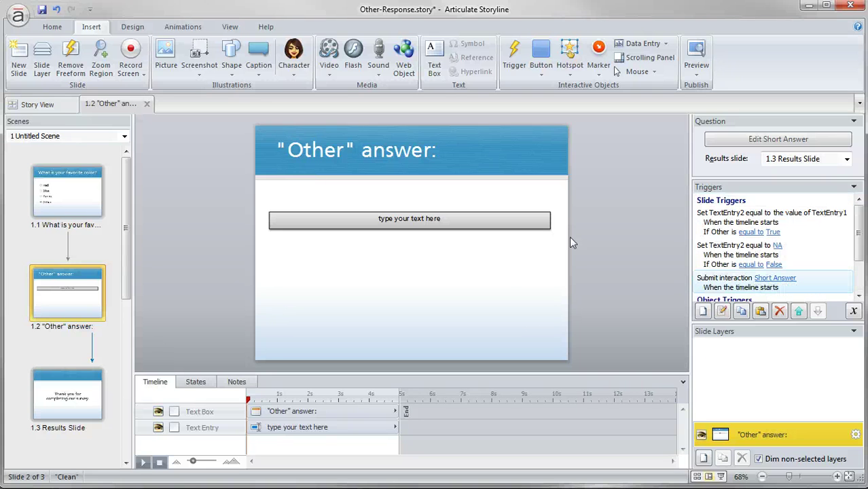
- Preview the survey and test the question by choosing Other and switching the answer to Green
left_click(700, 78)
left_click(717, 86)
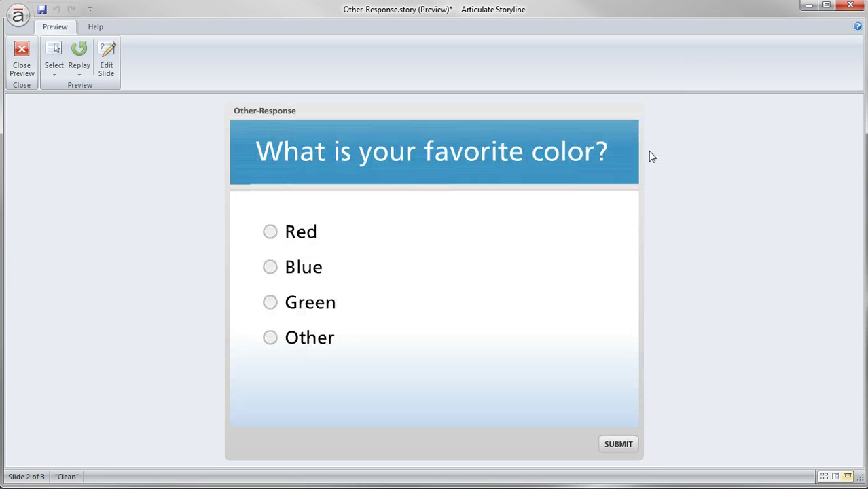
left_click(288, 338)
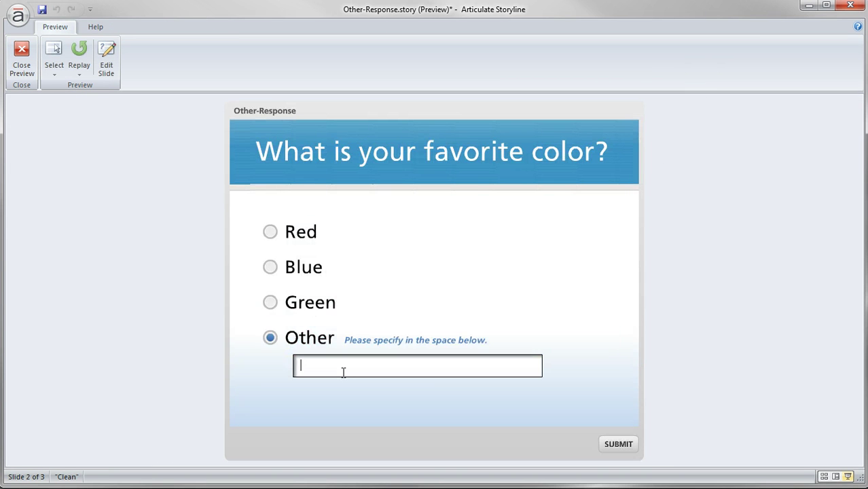
left_click(310, 305)
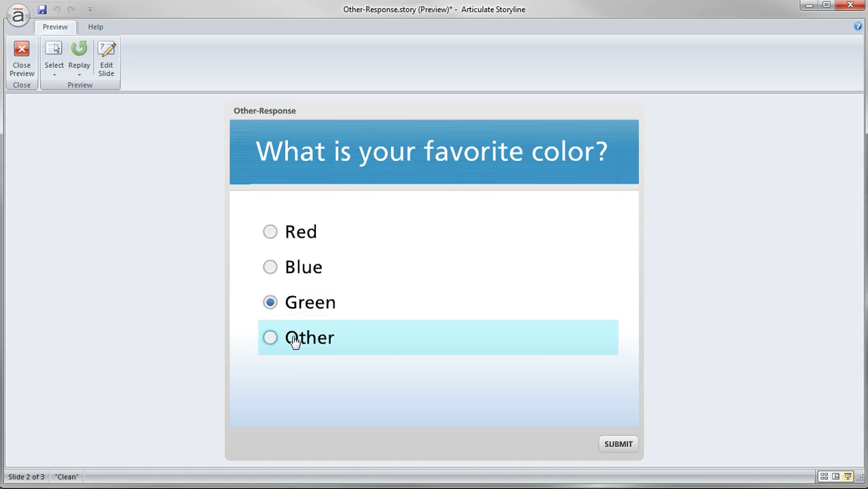
- Choose Other in the preview, enter "teal" as the specified color, and submit the answer
left_click(293, 340)
left_click(333, 363)
type("teal")
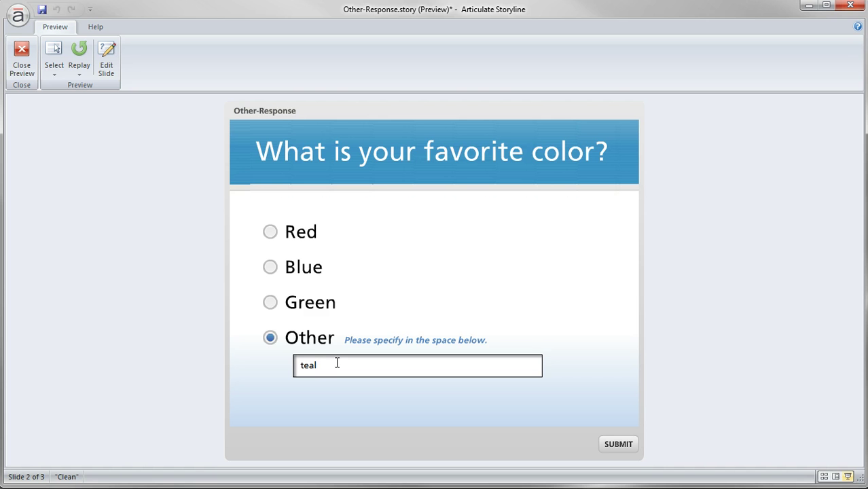
left_click(618, 445)
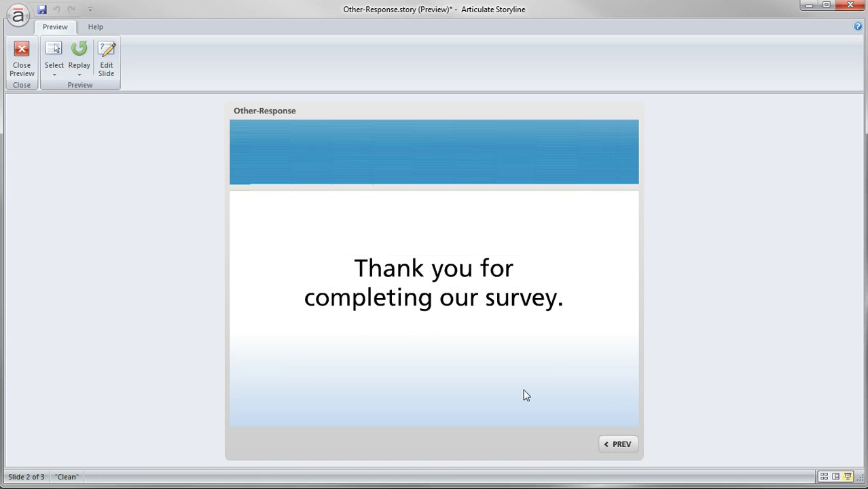